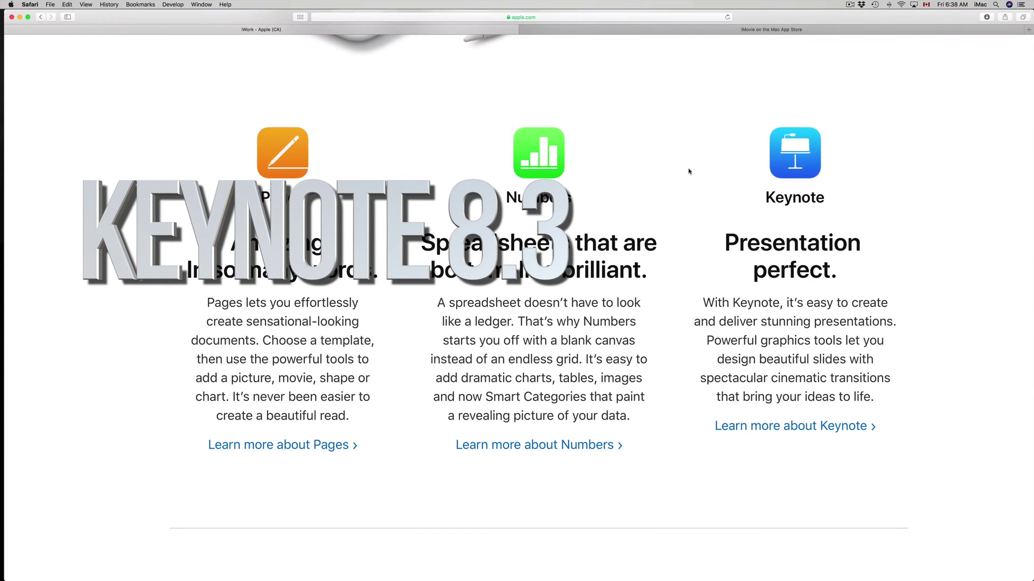
# - Switch Safari from Apple's iWork page to the 'iMovie on the Mac App Store' tab
pyautogui.click(764, 32)
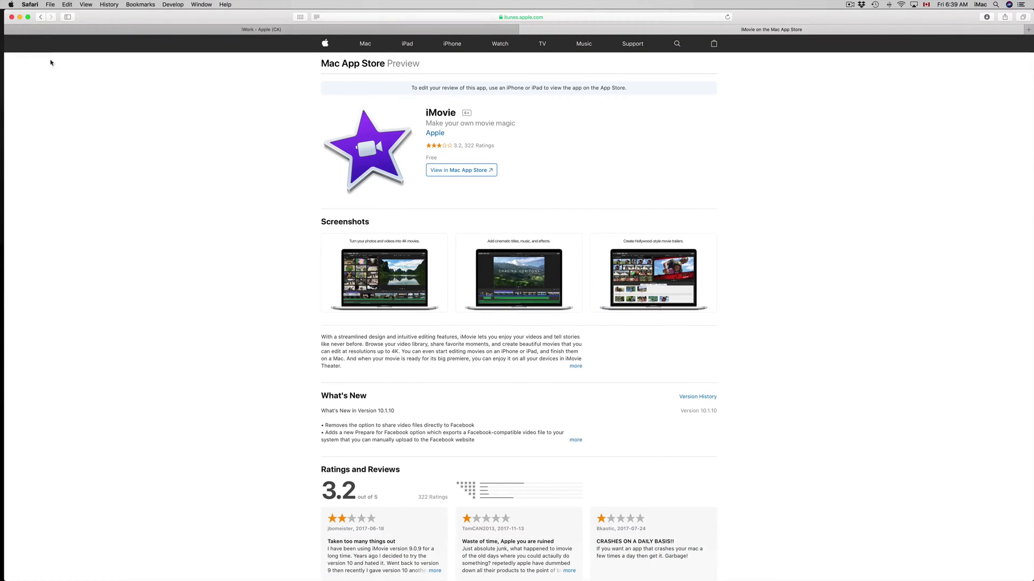
# - Launch App Store from the Apple menu, showing updates for iMovie, Keynote, Numbers and Pages
pyautogui.click(12, 6)
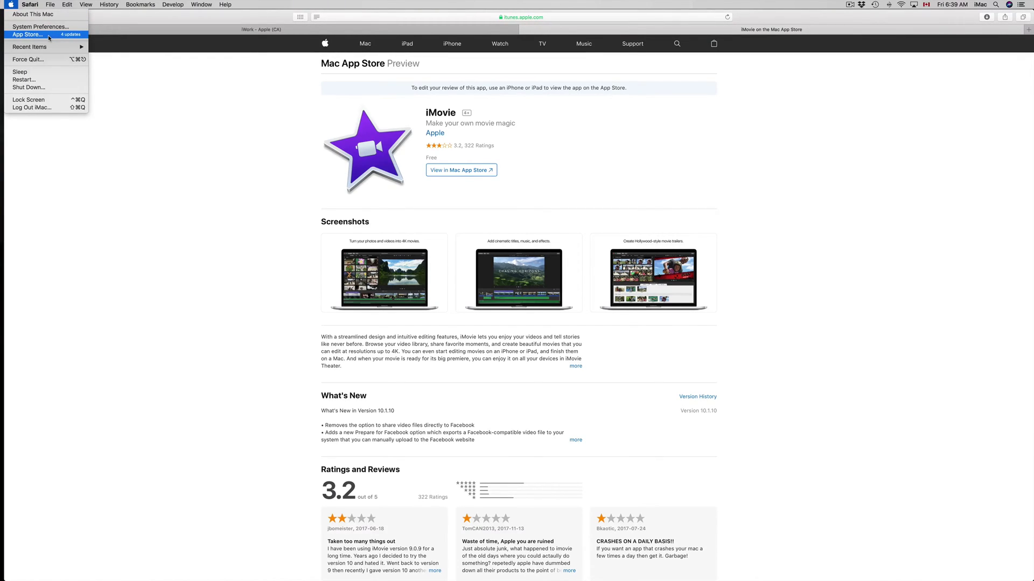
pyautogui.click(48, 36)
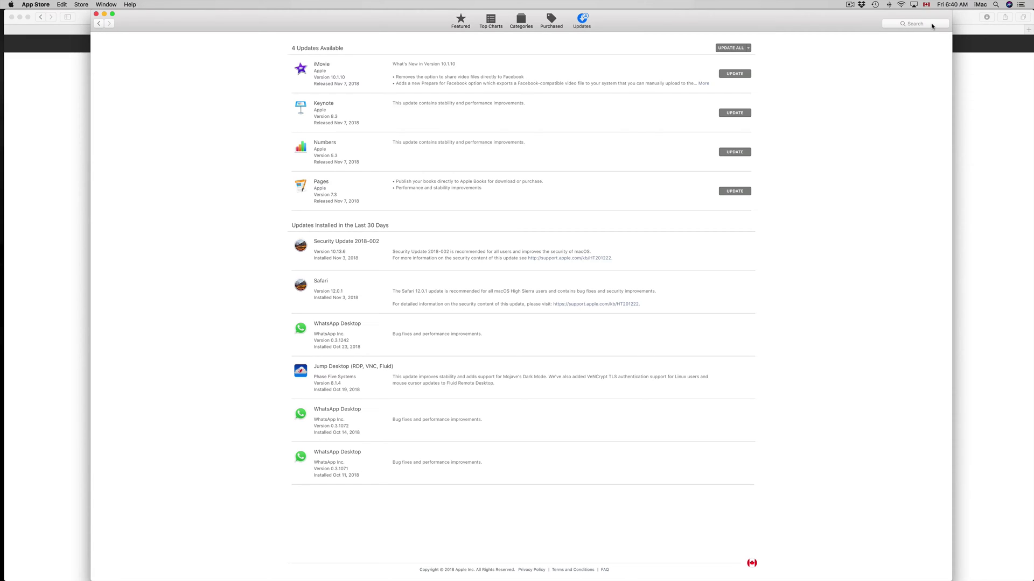
# - Search the store for 'imovie' and open iMovie's page offering version 10.1.10
pyautogui.click(915, 24)
pyautogui.write('imoviw')
pyautogui.press('BackSpace')
pyautogui.press('Return')
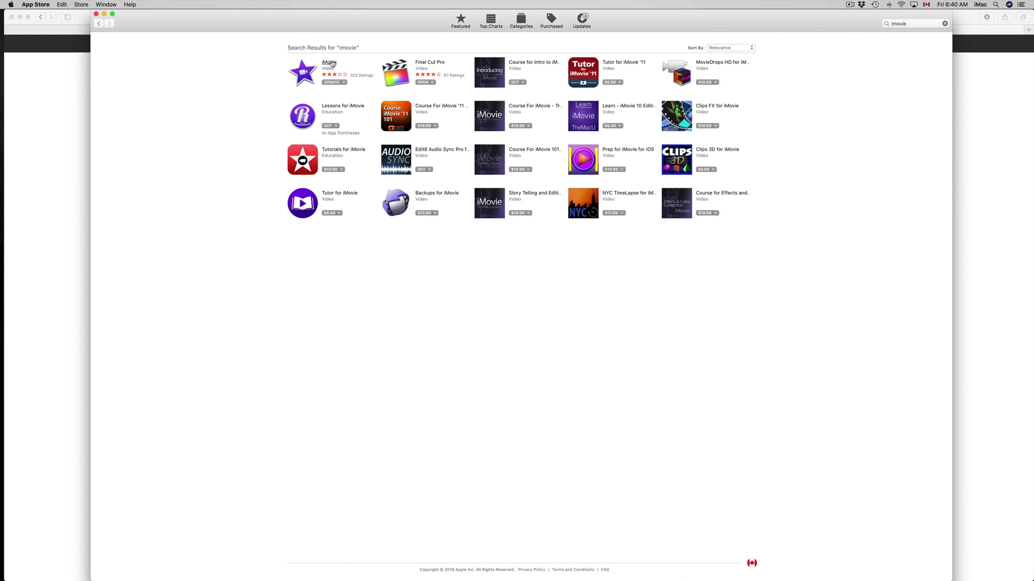
pyautogui.click(331, 64)
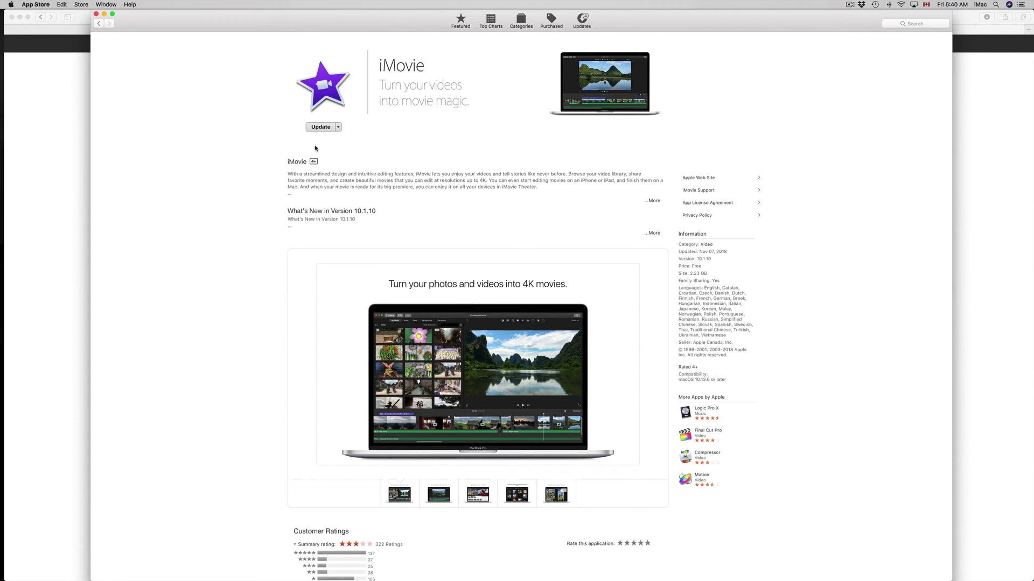
pyautogui.click(338, 127)
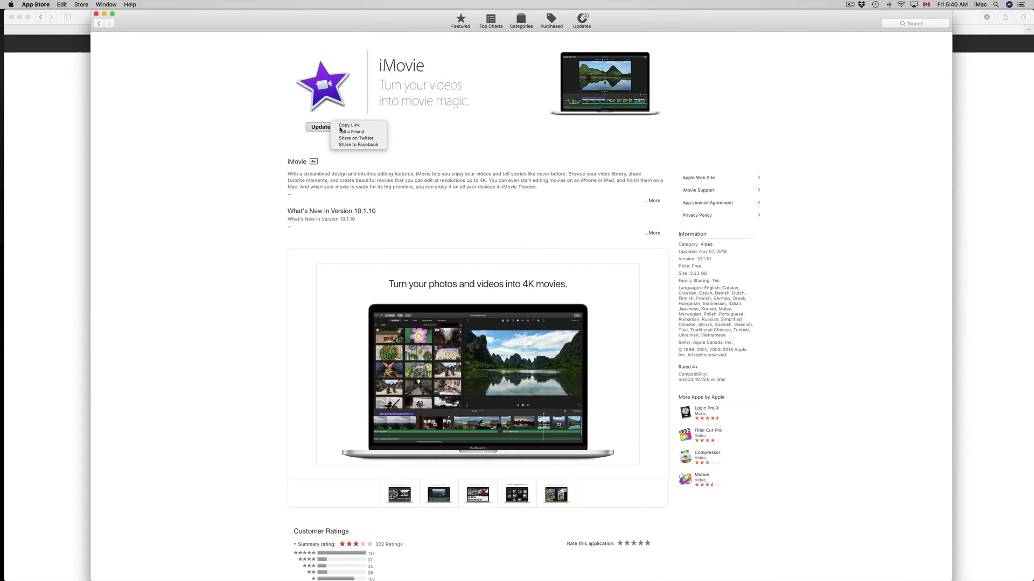
pyautogui.click(276, 131)
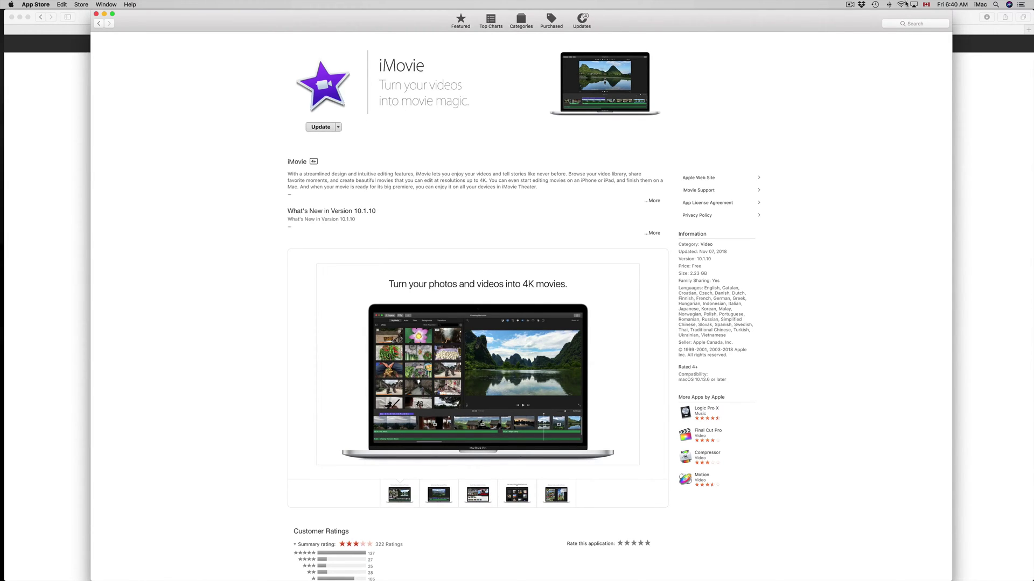
# - Search the store for 'pages' and open the Pages page offering version 7.3
pyautogui.click(915, 23)
pyautogui.write('pages')
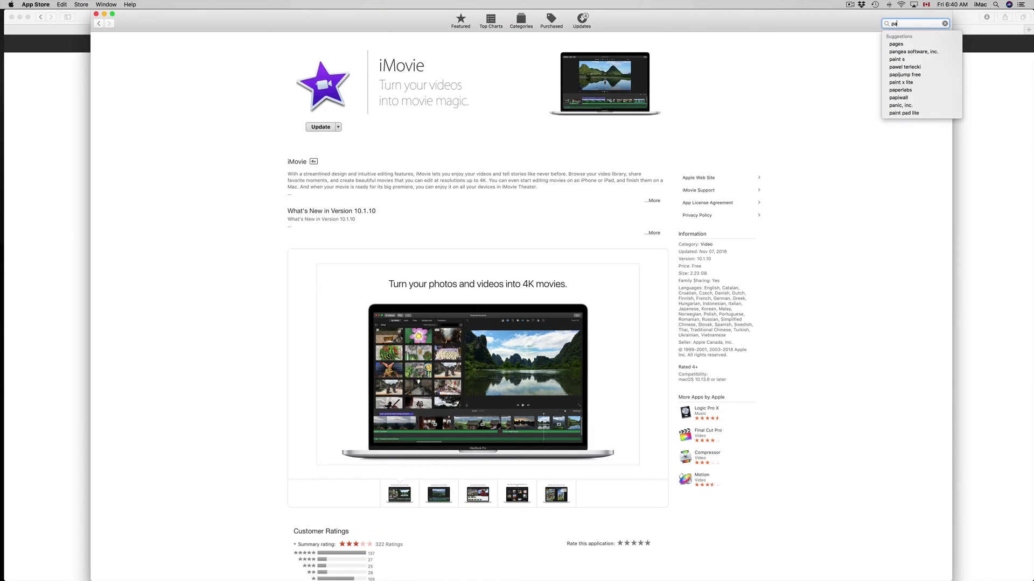
pyautogui.press('Return')
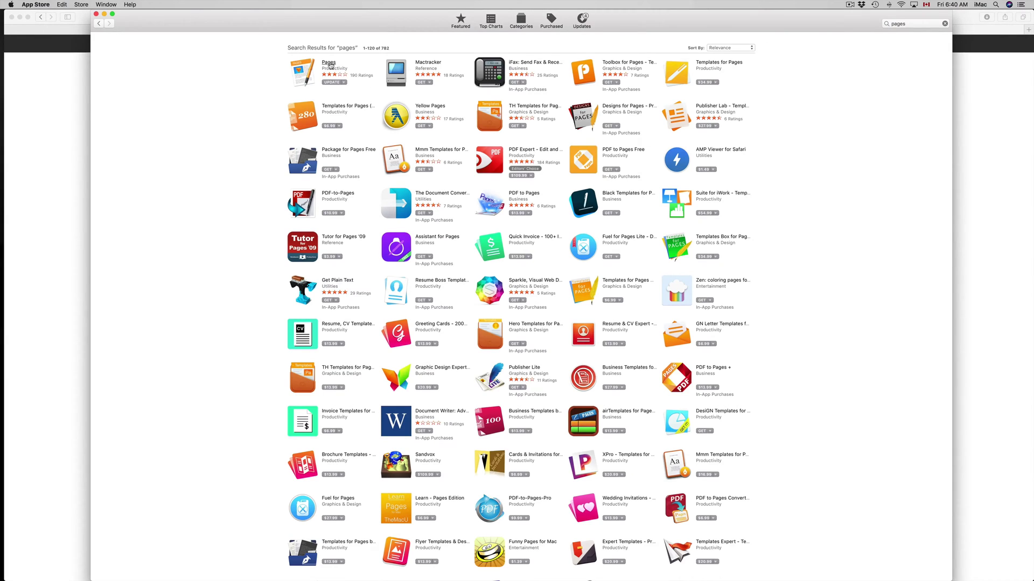
pyautogui.click(330, 66)
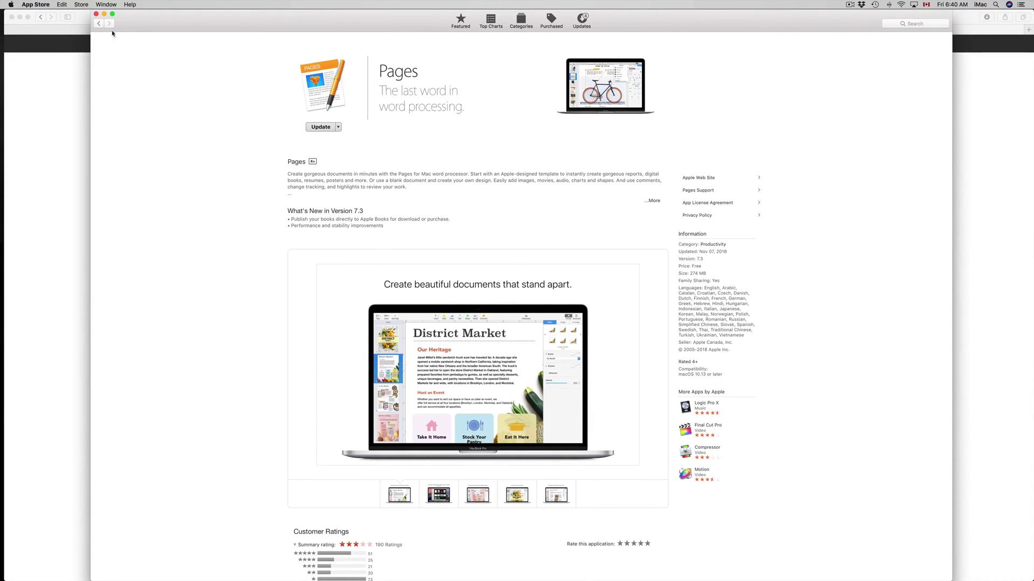
# - Go back to the Updates page listing iMovie, Keynote, Numbers and Pages
pyautogui.click(584, 27)
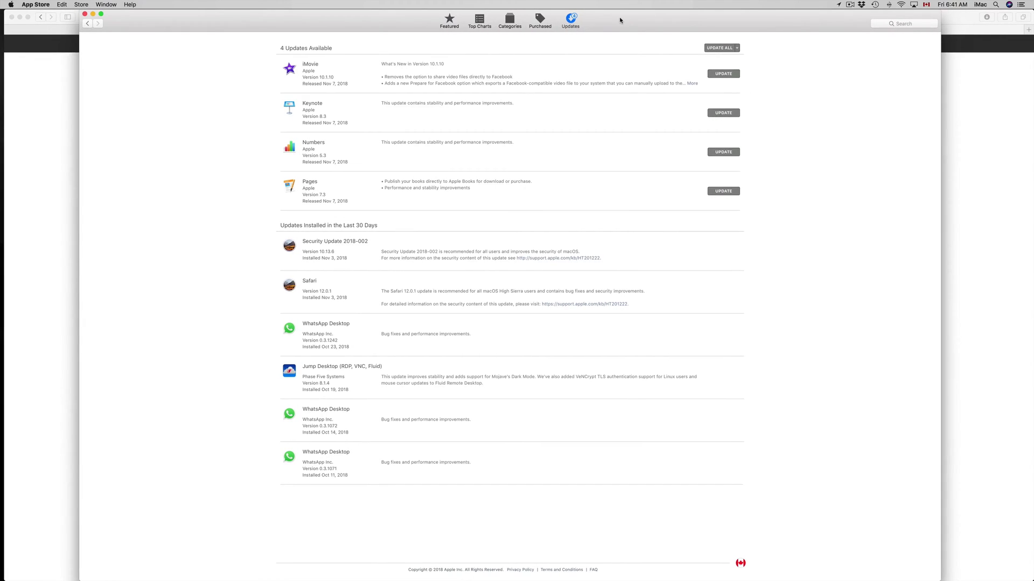
# - Start all four updates for iMovie, Keynote, Numbers and Pages with Update All
pyautogui.click(719, 51)
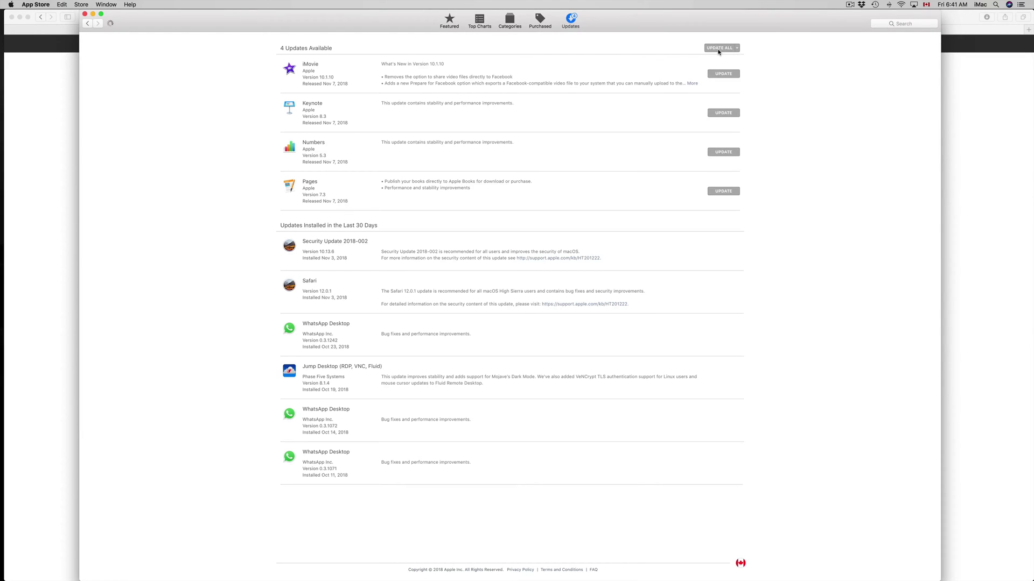